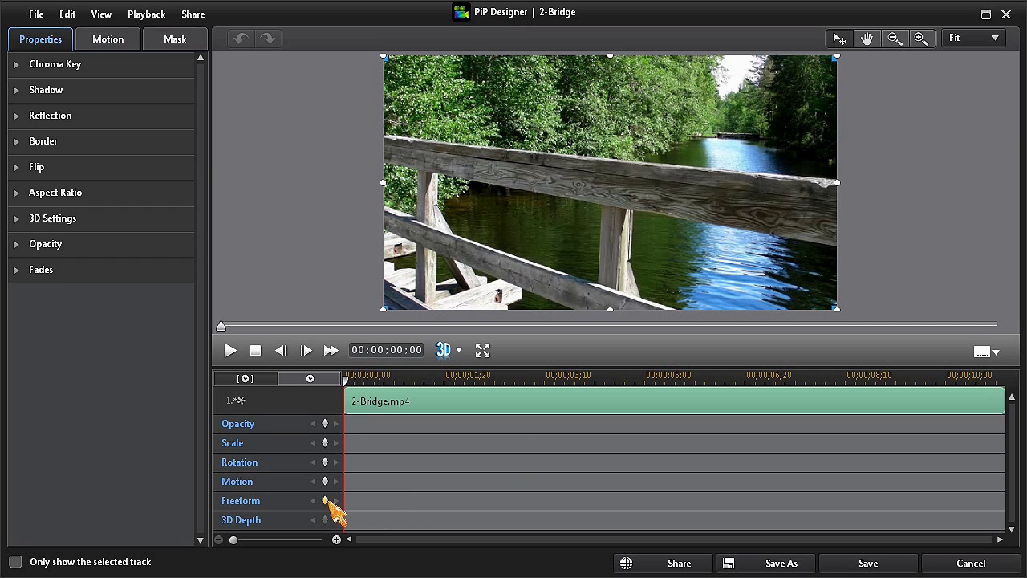
# Add Freeform keyframes to the 2-Bridge clip in PiP Designer, then return to the Edit workspace
pyautogui.click(326, 500)
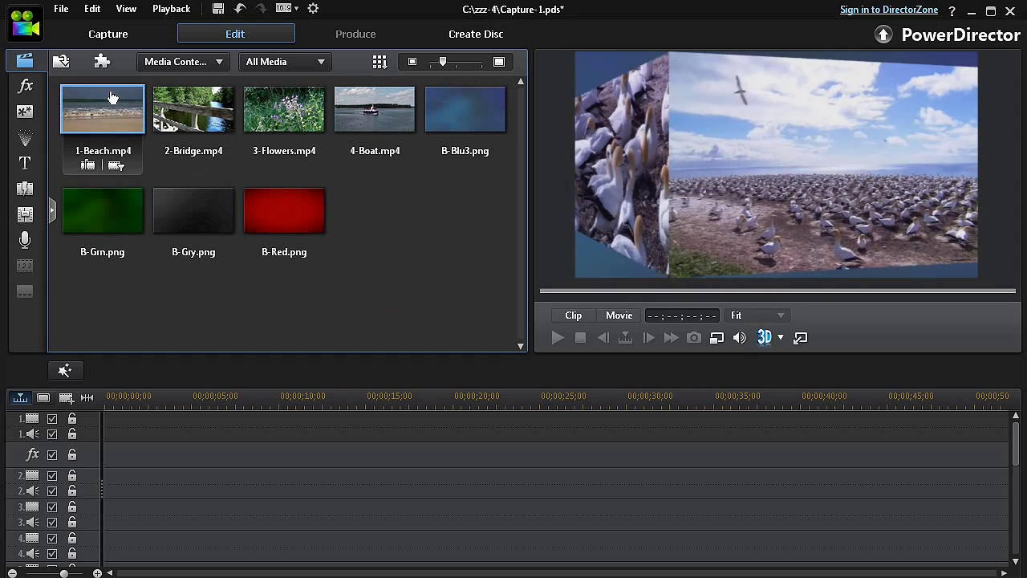
# Place 1-Beach on track 2 and split it near its end at the 10-second mark
pyautogui.moveTo(112, 97); pyautogui.dragTo(103, 492)
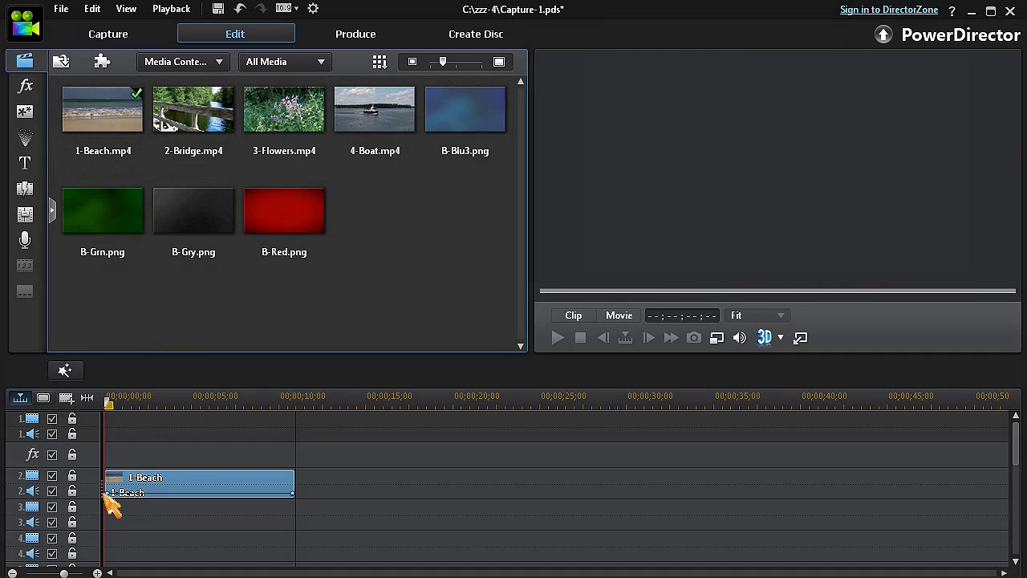
pyautogui.moveTo(543, 296); pyautogui.dragTo(972, 334)
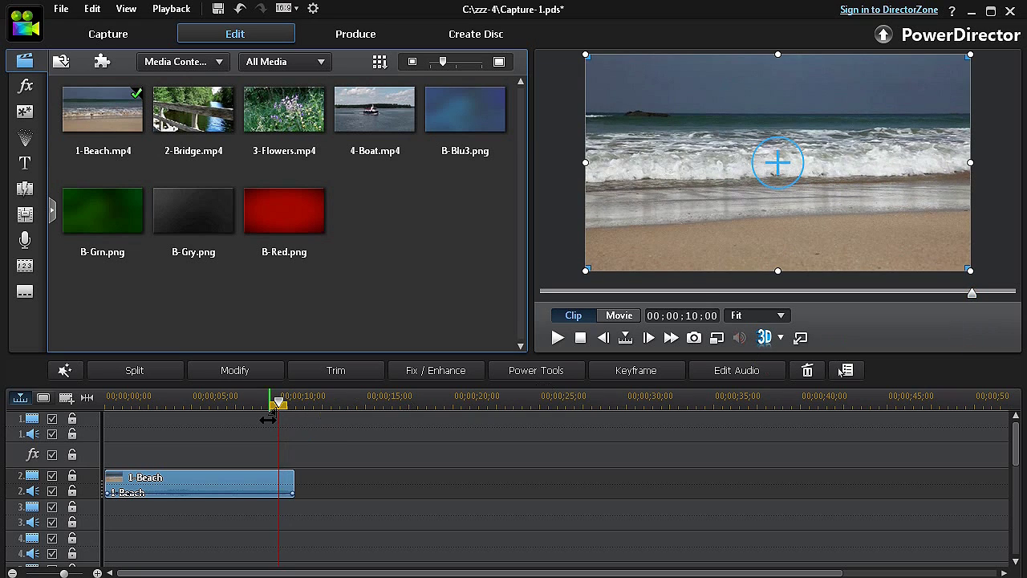
pyautogui.click(168, 377)
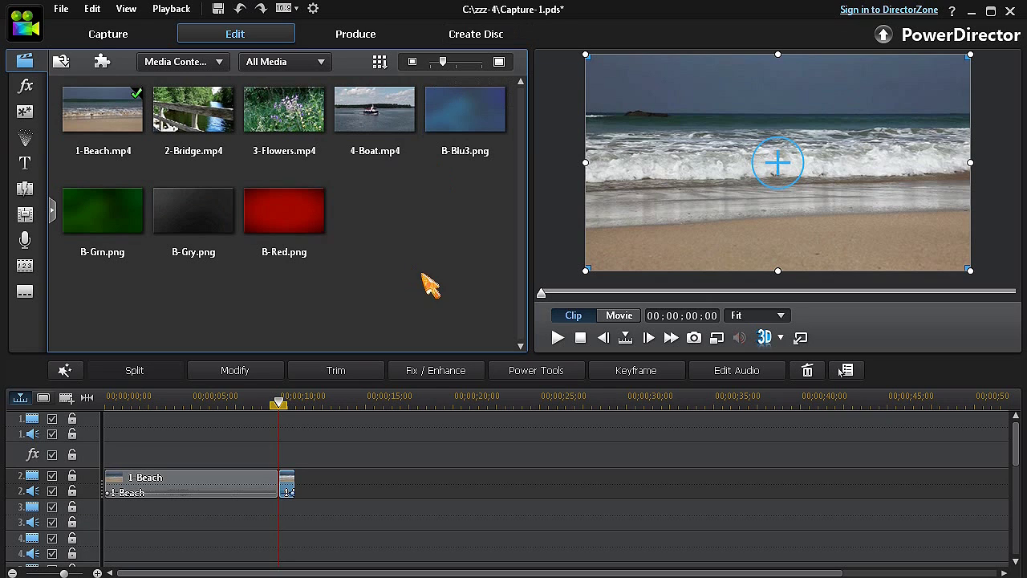
pyautogui.click(265, 210)
# Place 2-Bridge on track 3 at the Beach cut and split it where the Beach clip ends
pyautogui.click(195, 122)
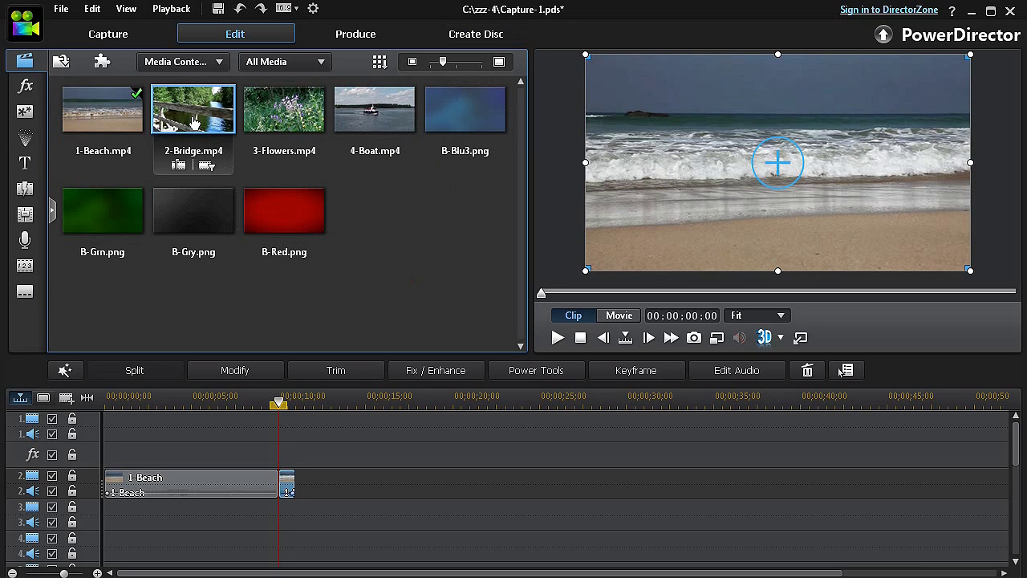
pyautogui.moveTo(194, 122); pyautogui.dragTo(284, 526)
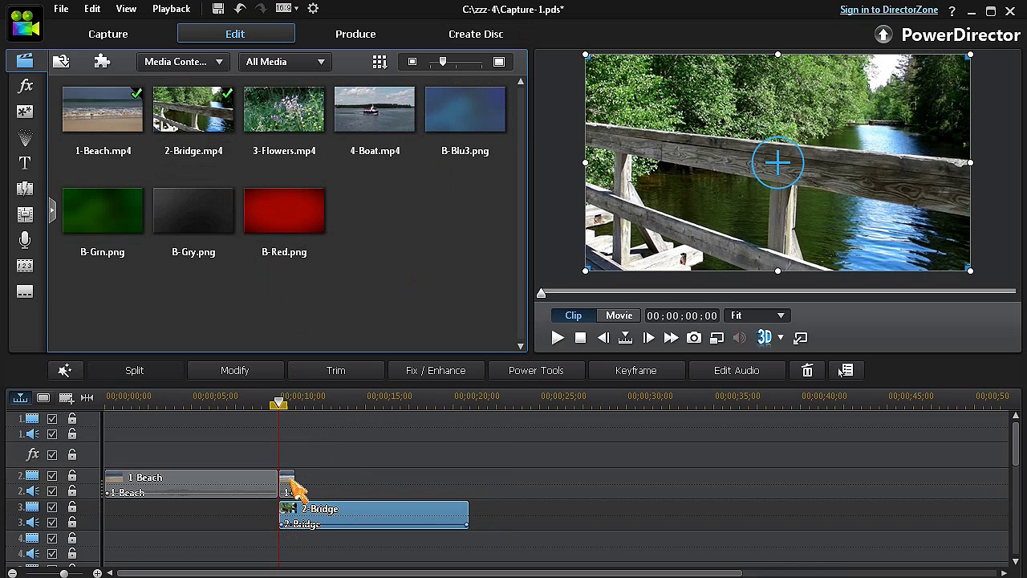
pyautogui.click(295, 483)
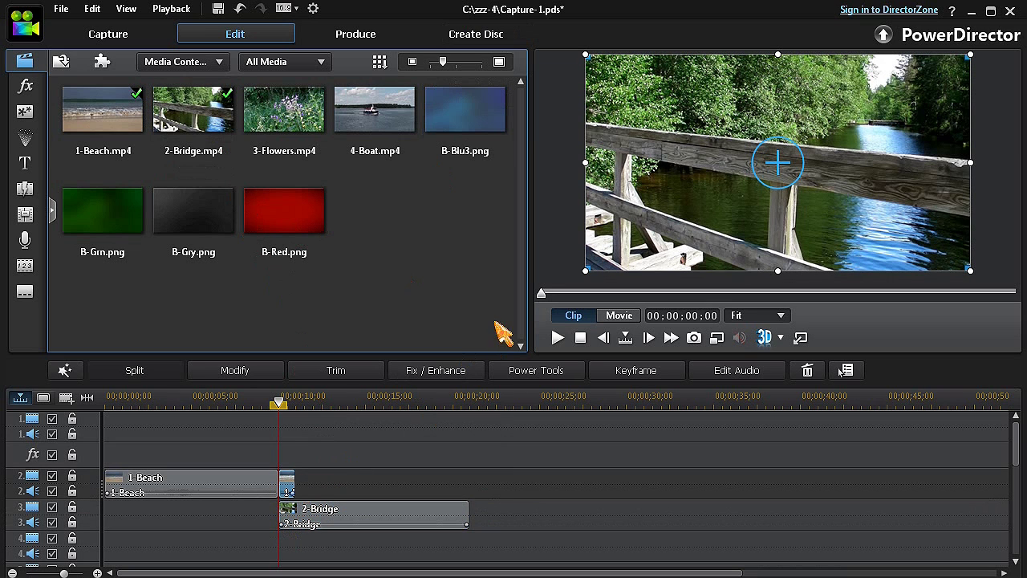
pyautogui.moveTo(543, 296); pyautogui.dragTo(1016, 297)
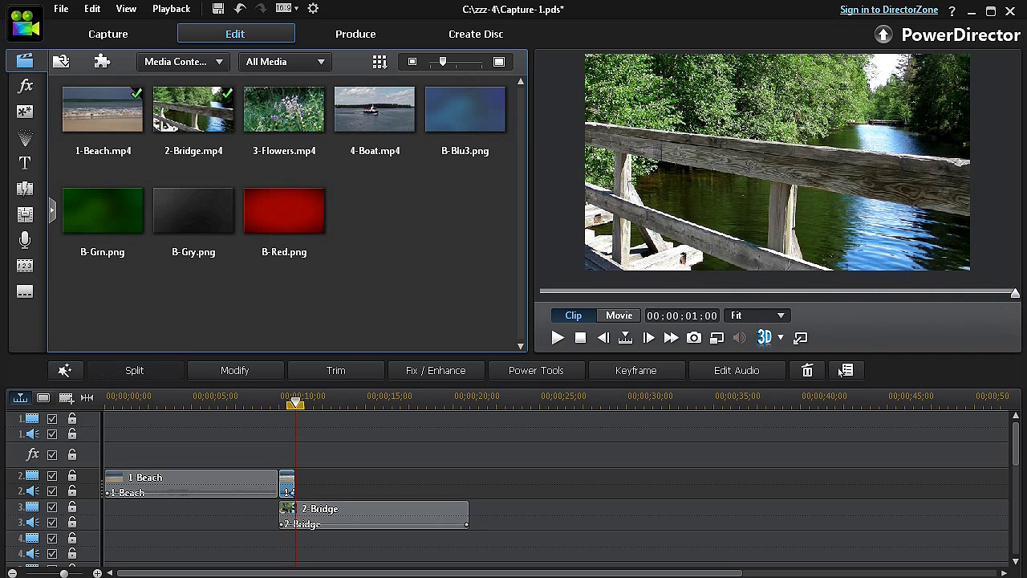
pyautogui.click(399, 519)
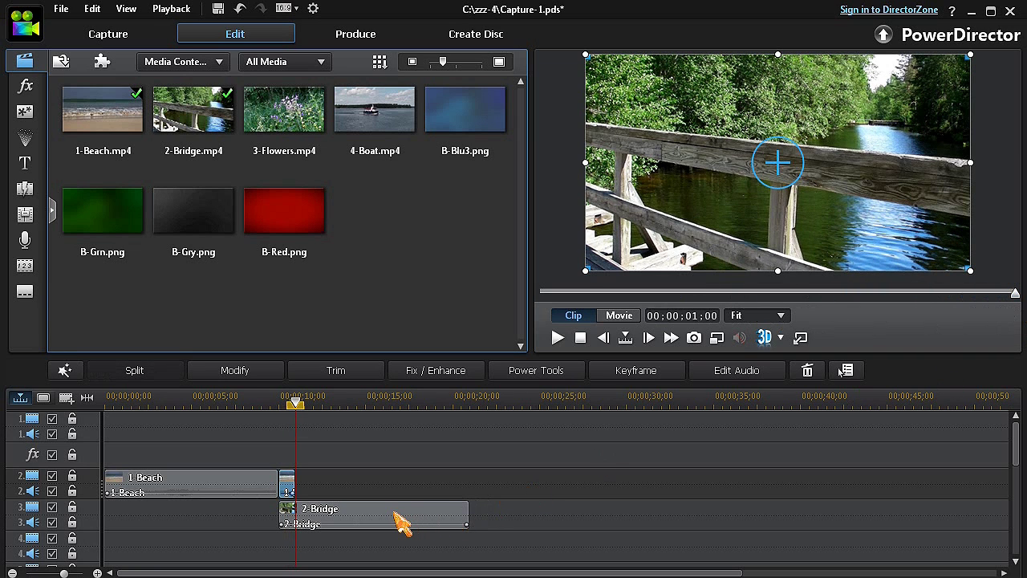
pyautogui.click(401, 521)
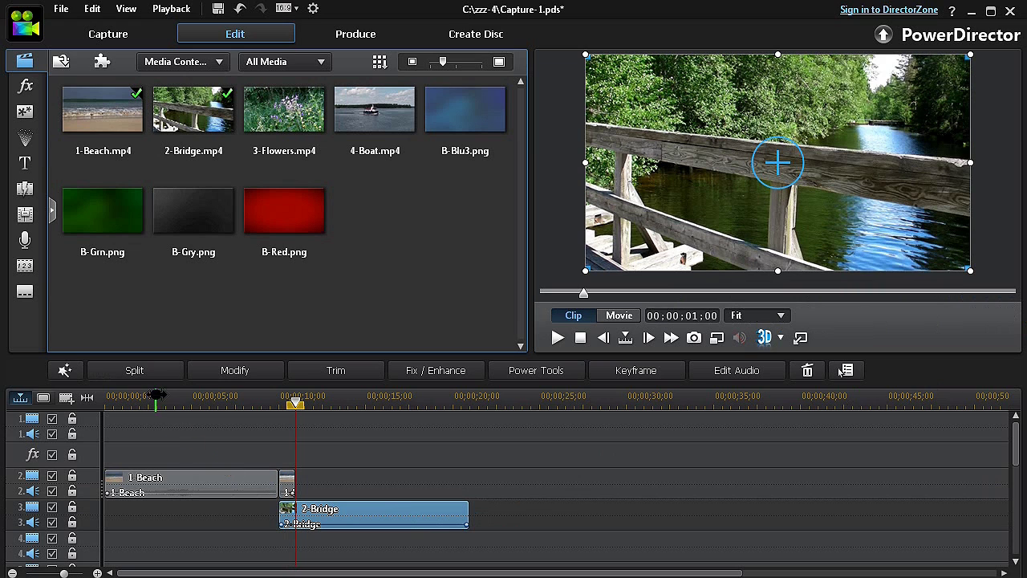
pyautogui.click(157, 377)
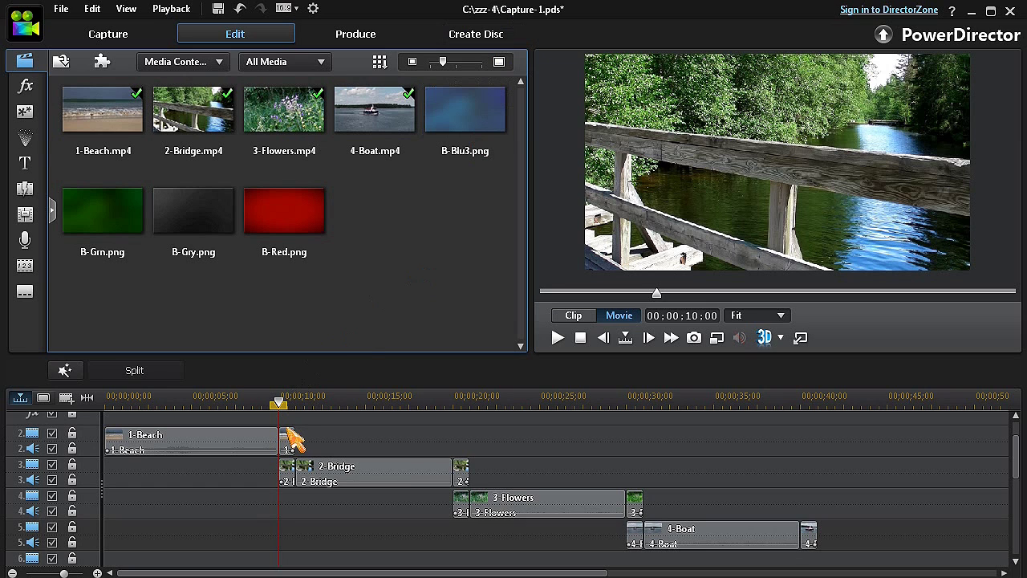
# Select the short end piece of the 1-Beach clip on the timeline
pyautogui.click(289, 439)
# Open the short Beach piece in PiP Designer and overlay a 10 x 10 grid on the preview
pyautogui.click(270, 373)
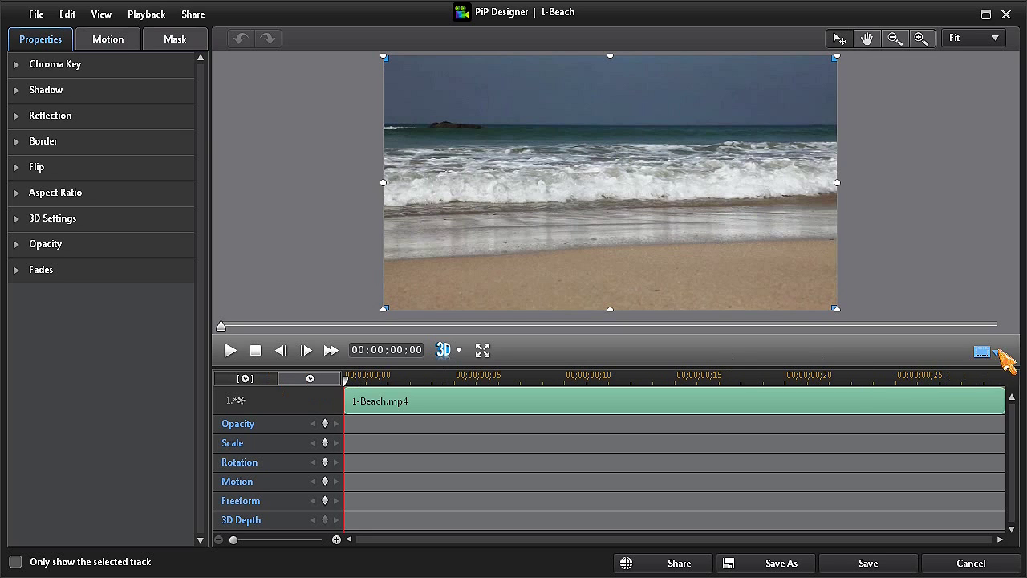
pyautogui.click(997, 352)
pyautogui.moveTo(979, 400)
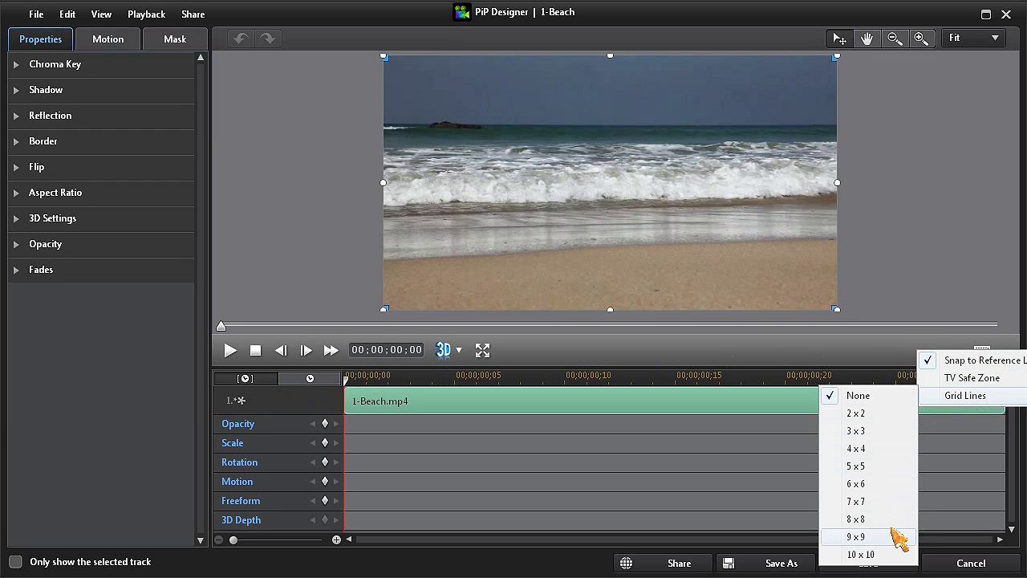
pyautogui.click(860, 553)
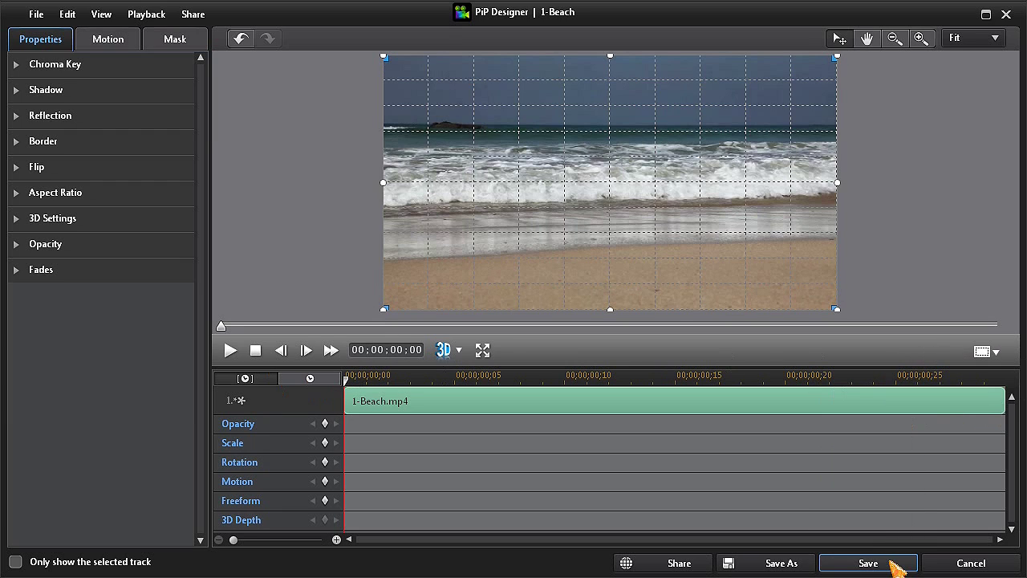
# Apply the X (no path) motion preset and add start and end Scale and Freeform keyframes
pyautogui.click(868, 562)
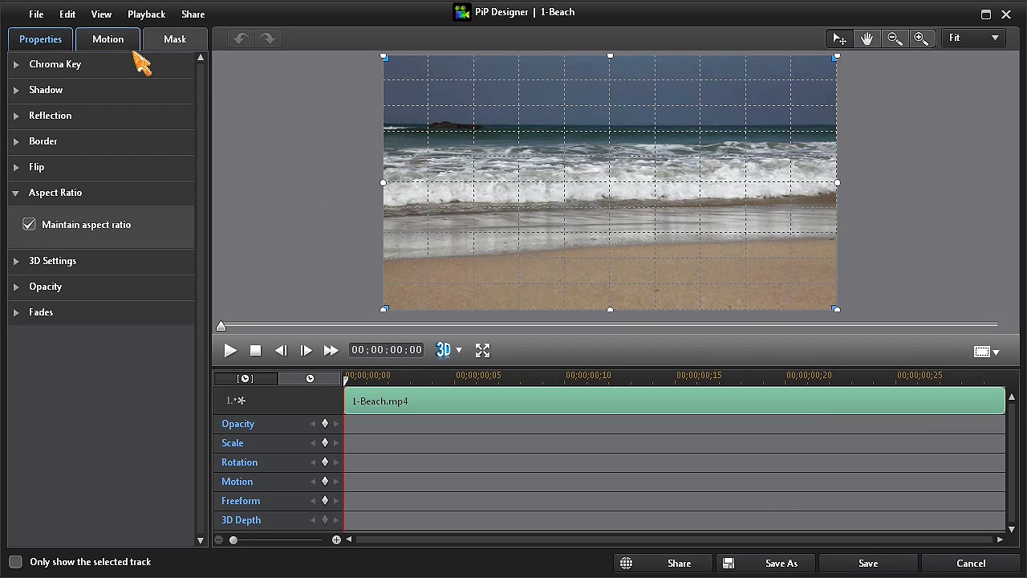
pyautogui.click(124, 47)
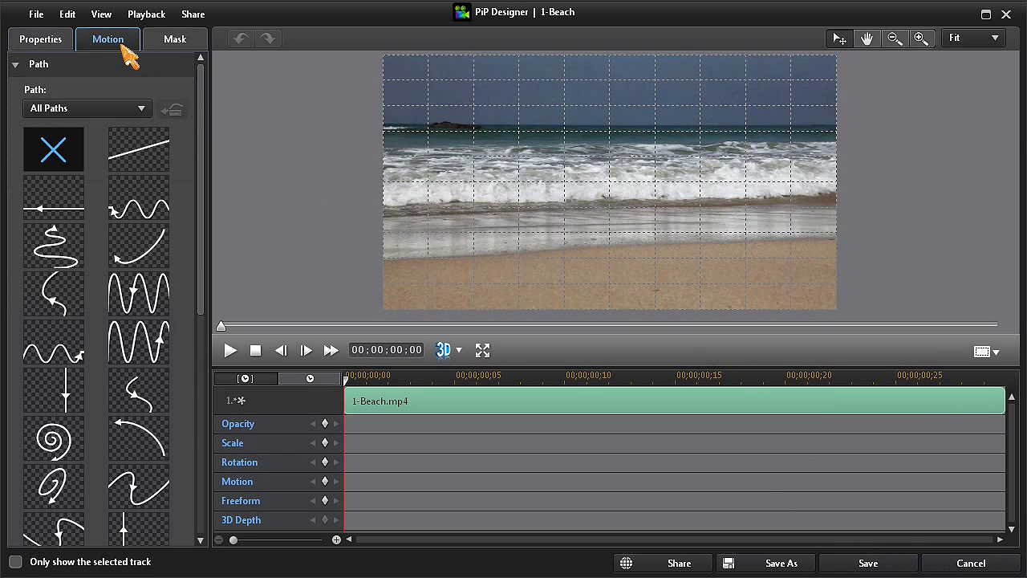
pyautogui.click(67, 155)
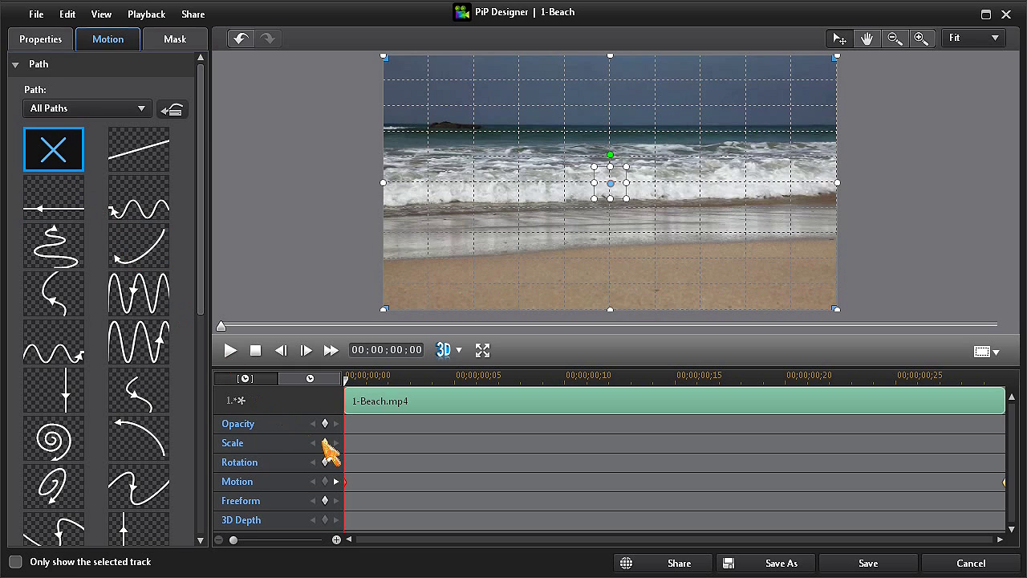
pyautogui.click(325, 442)
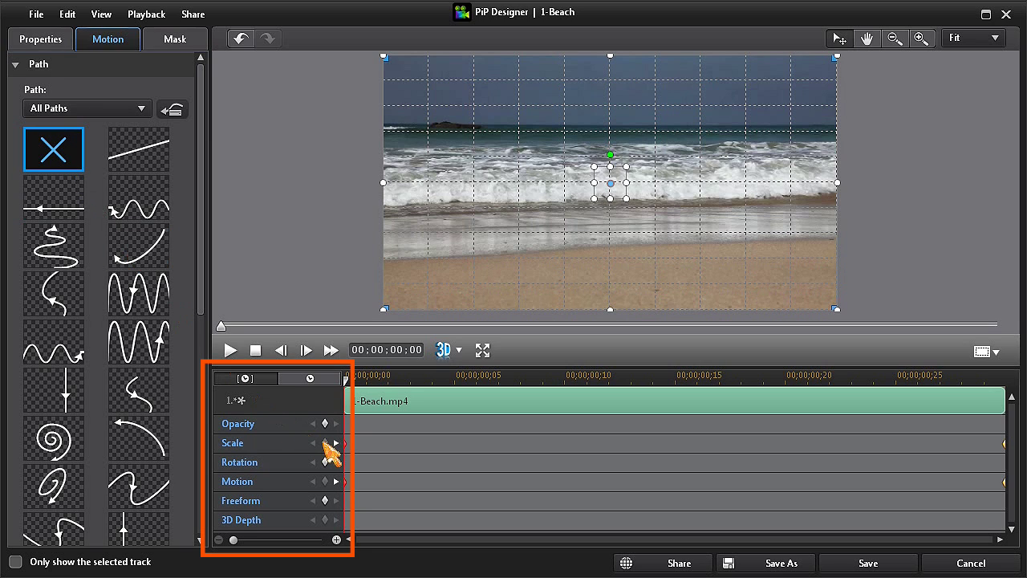
pyautogui.click(325, 500)
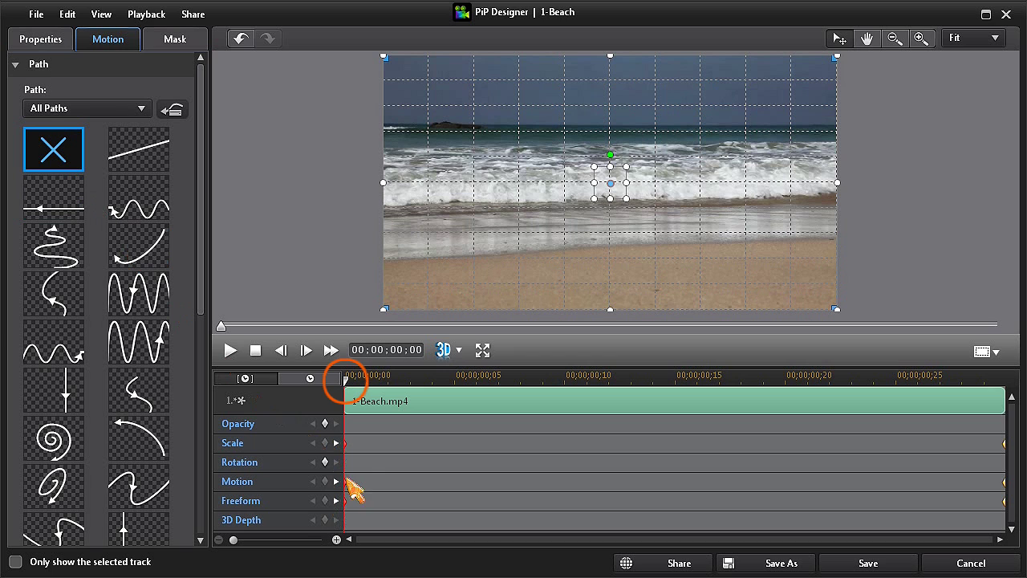
pyautogui.moveTo(345, 394); pyautogui.dragTo(1006, 390)
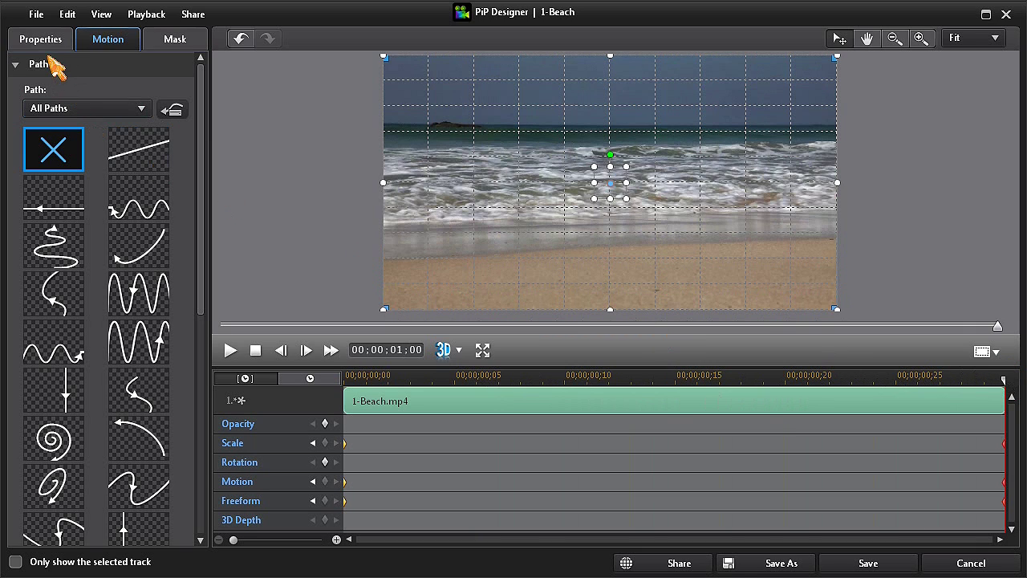
# Unlock the aspect ratio and skew the Beach picture into a thin left-edge strip
pyautogui.click(41, 40)
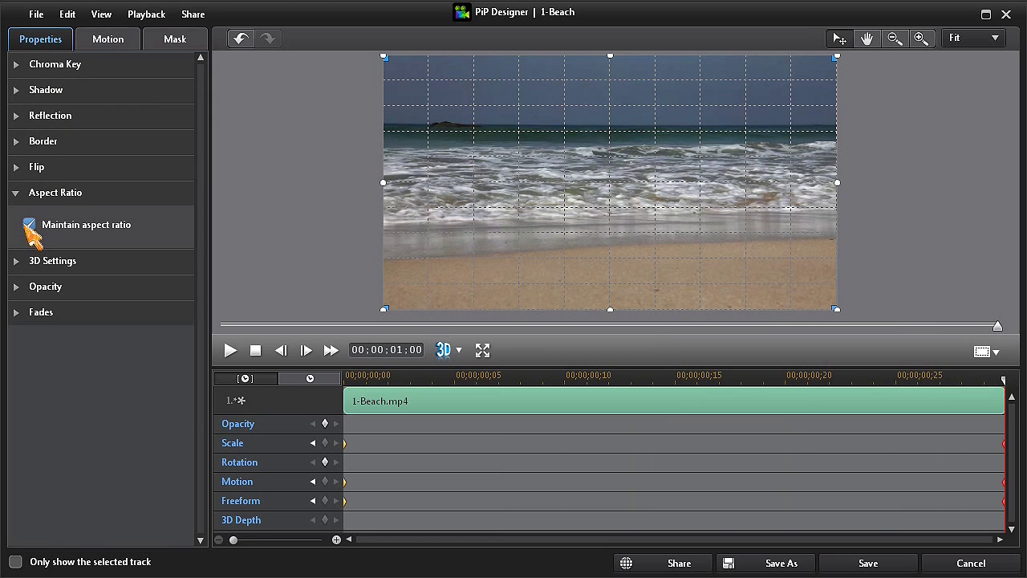
pyautogui.click(27, 226)
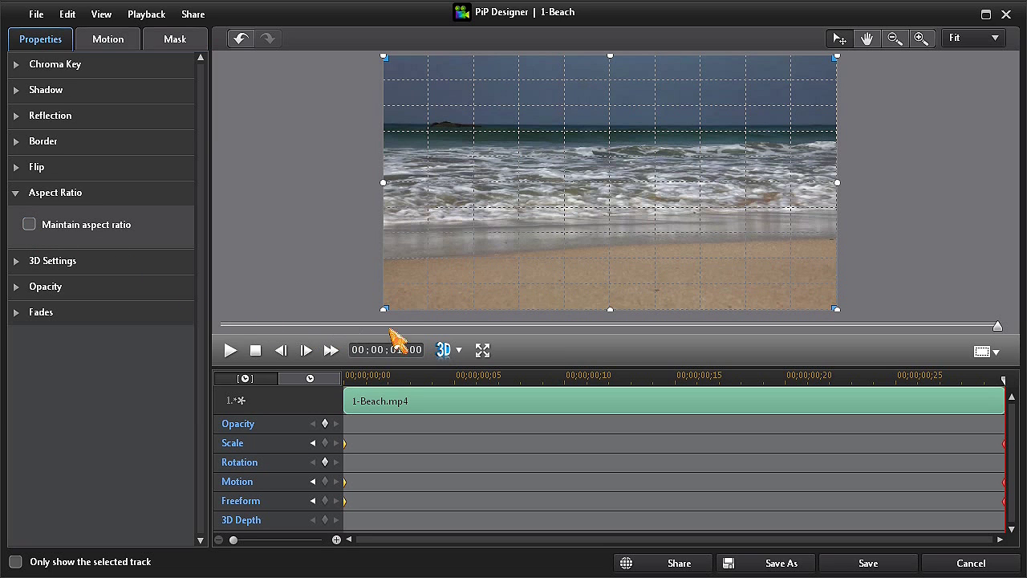
pyautogui.moveTo(384, 310); pyautogui.dragTo(385, 233)
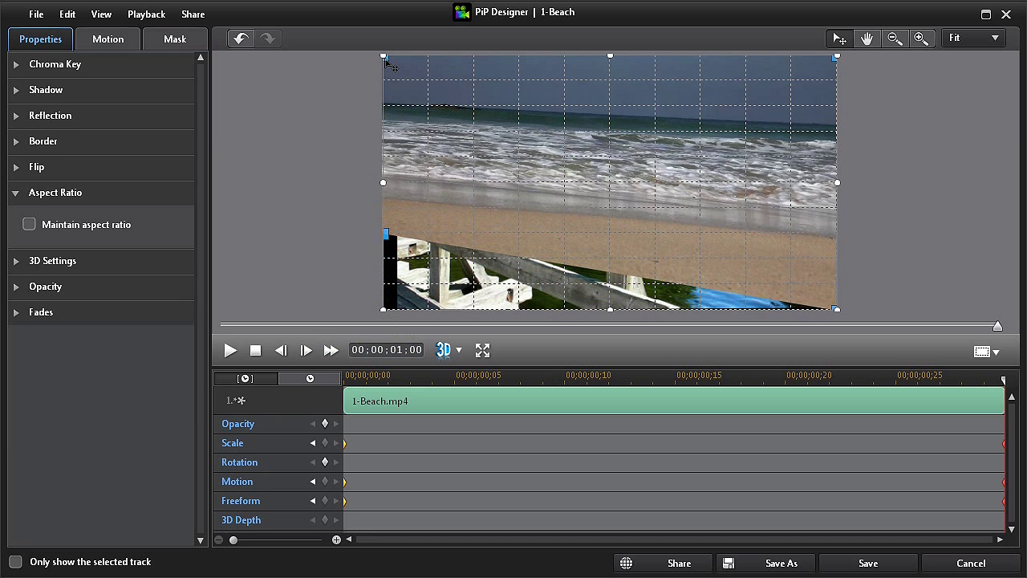
pyautogui.moveTo(385, 58); pyautogui.dragTo(389, 136)
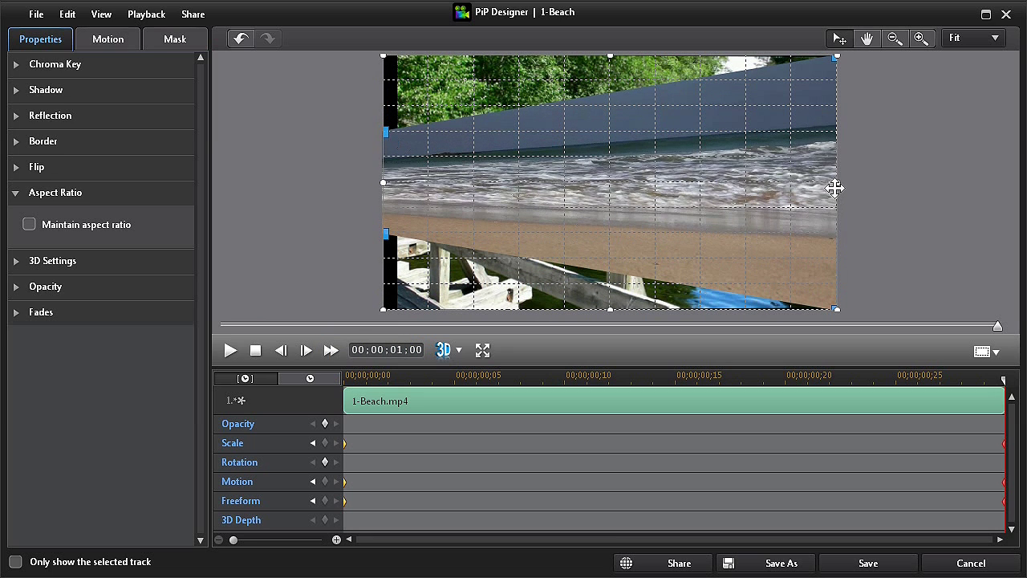
pyautogui.moveTo(836, 184); pyautogui.dragTo(381, 196)
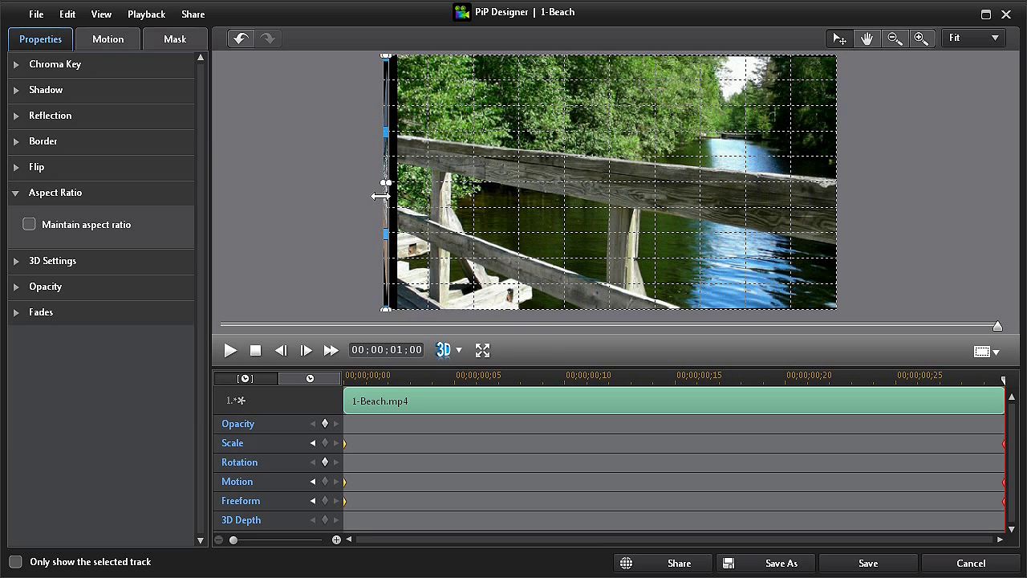
# Widen the thin Beach strip slightly and save the squeeze animation
pyautogui.click(109, 41)
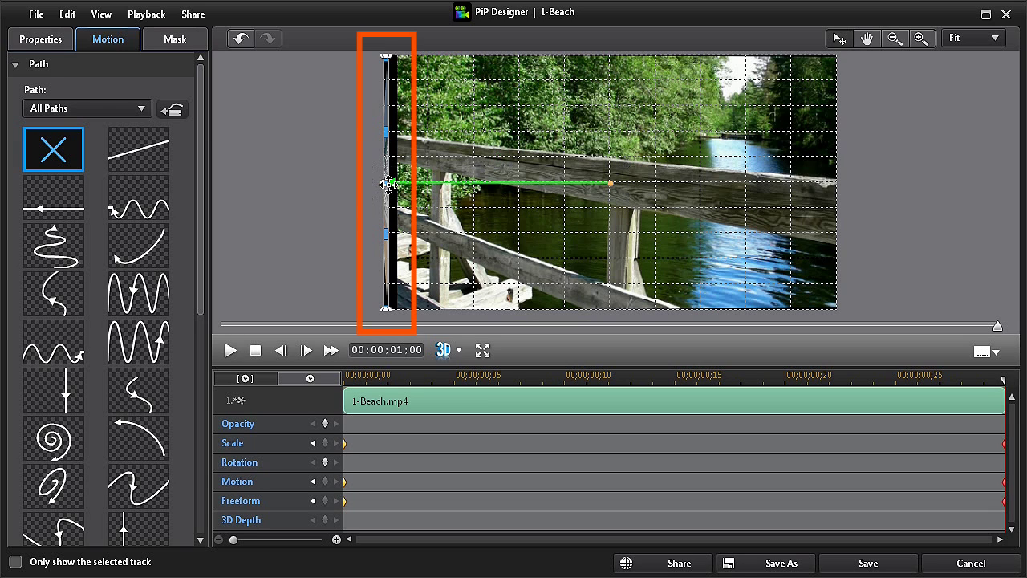
pyautogui.moveTo(387, 184); pyautogui.dragTo(382, 183)
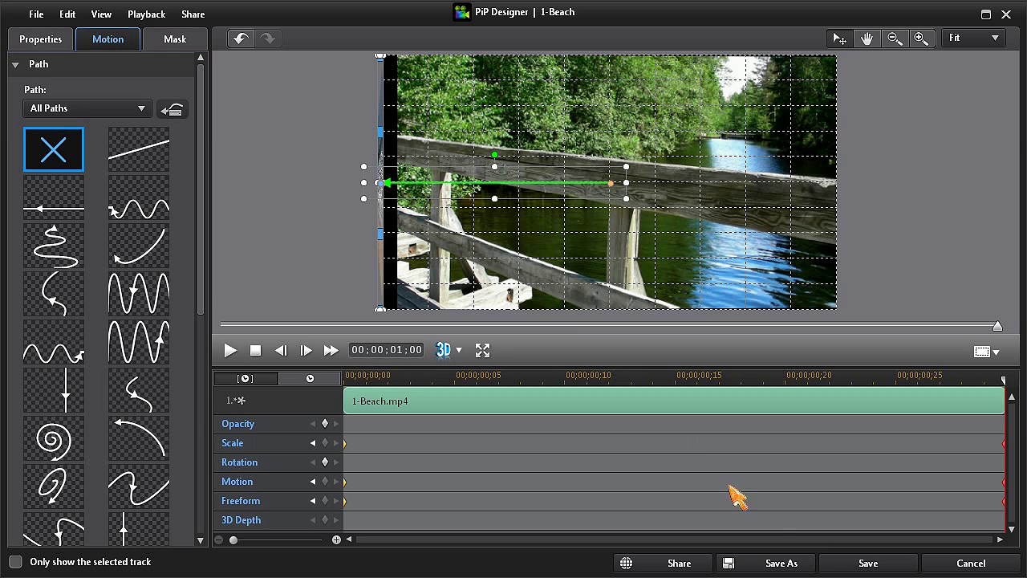
pyautogui.click(867, 563)
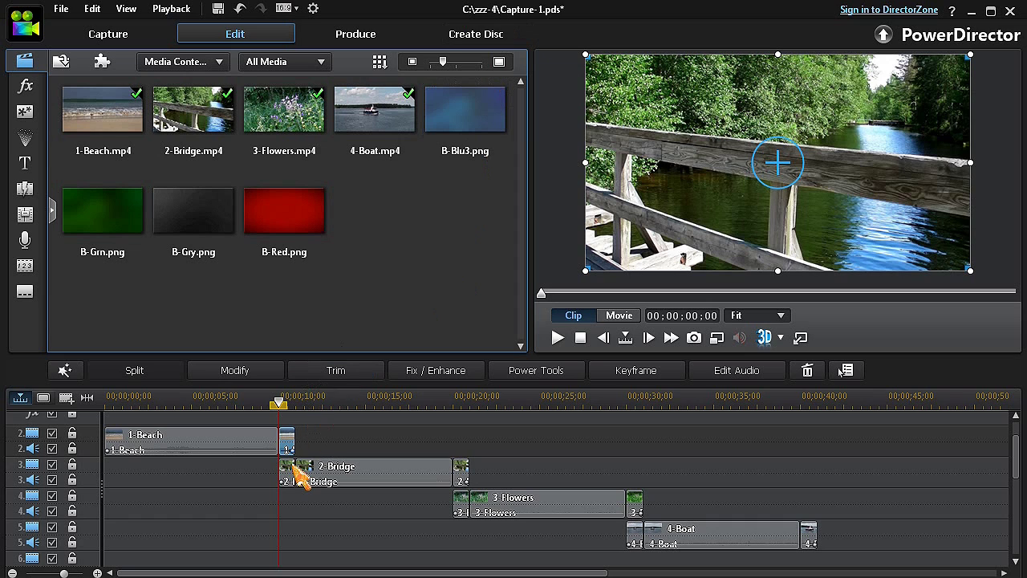
# Open 2-Bridge in PiP Designer, apply the X (no path) preset, and unlock its aspect ratio
pyautogui.click(269, 375)
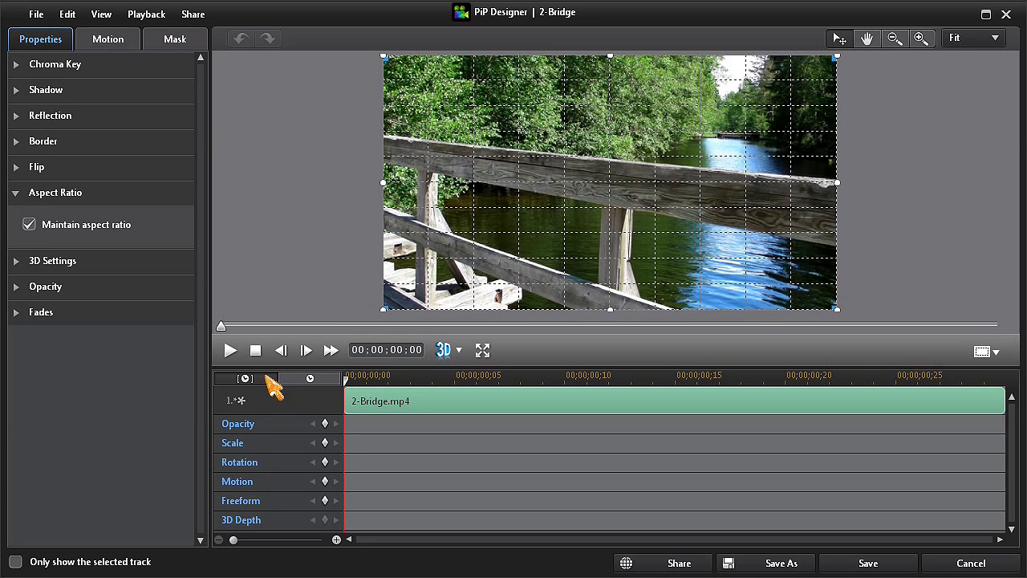
pyautogui.click(122, 50)
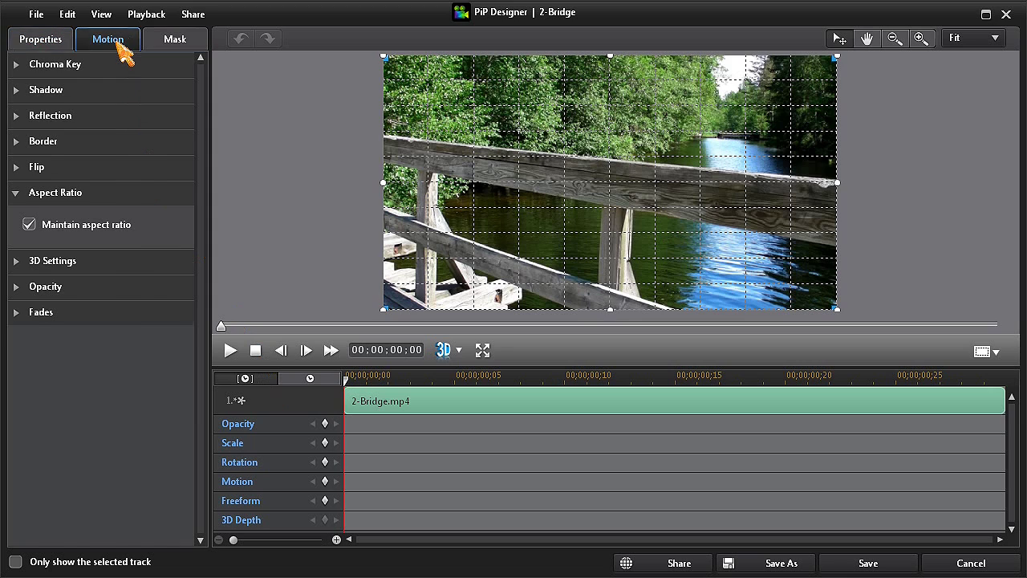
pyautogui.click(63, 158)
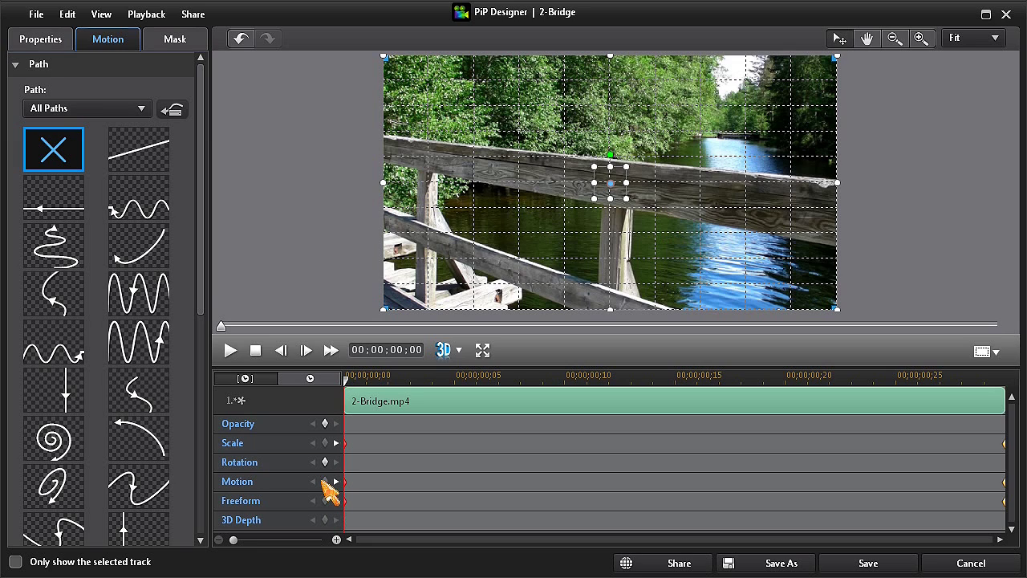
pyautogui.click(59, 48)
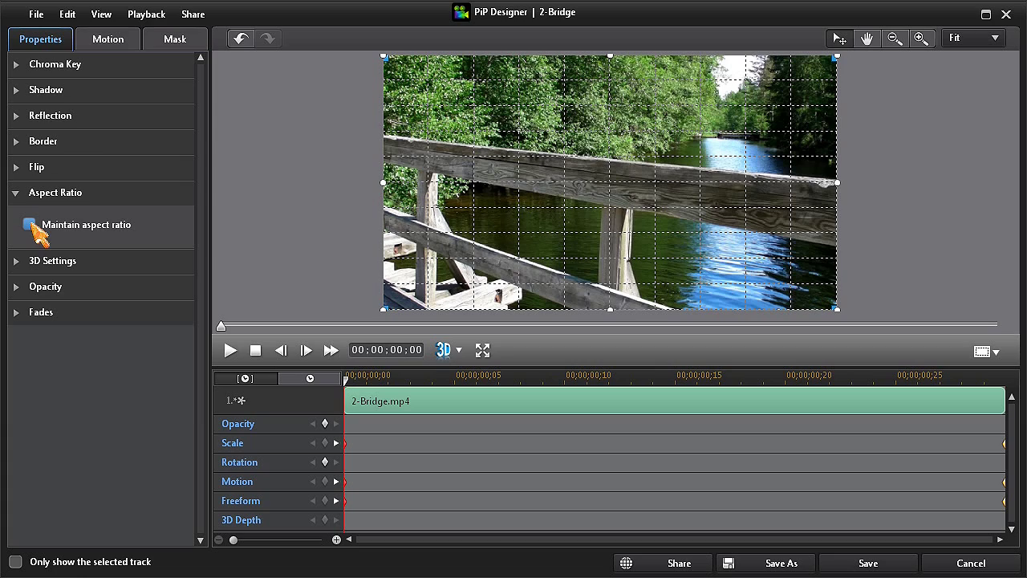
pyautogui.click(31, 224)
# Skew the bridge picture's right corners and squeeze it into a thin right-edge strip
pyautogui.moveTo(836, 308); pyautogui.dragTo(834, 233)
pyautogui.moveTo(844, 71); pyautogui.dragTo(844, 143)
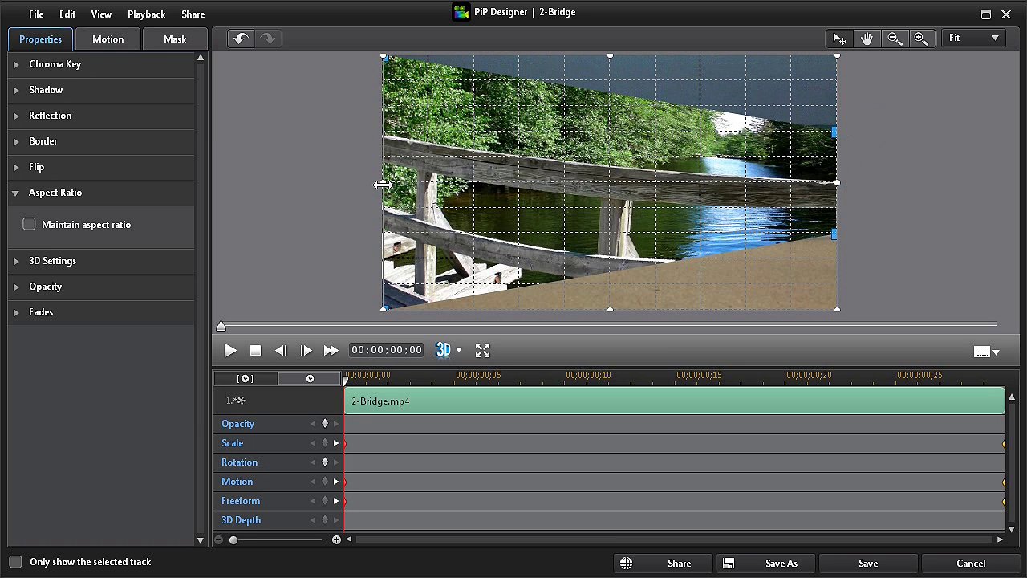
pyautogui.moveTo(382, 184); pyautogui.dragTo(834, 198)
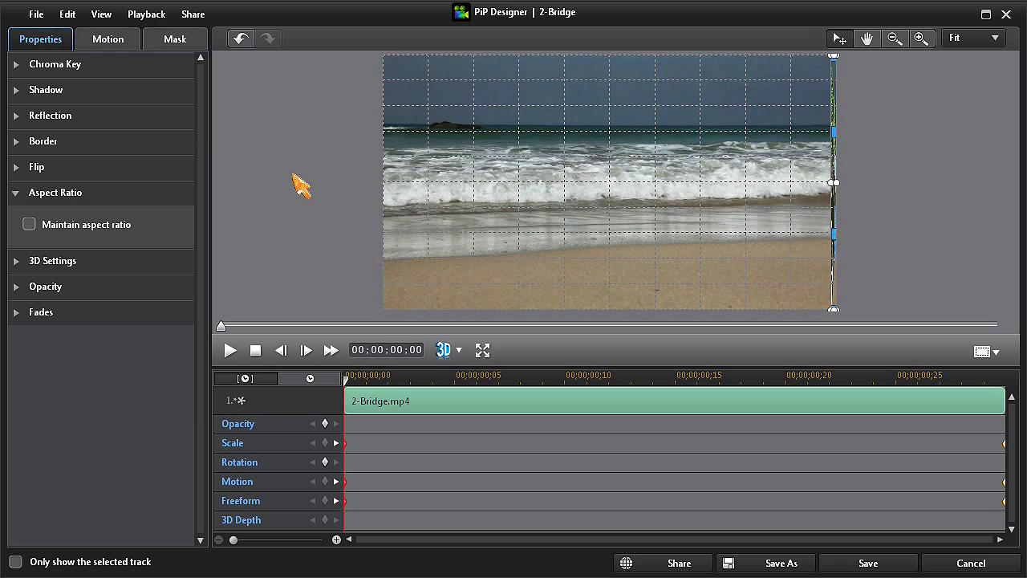
pyautogui.click(128, 45)
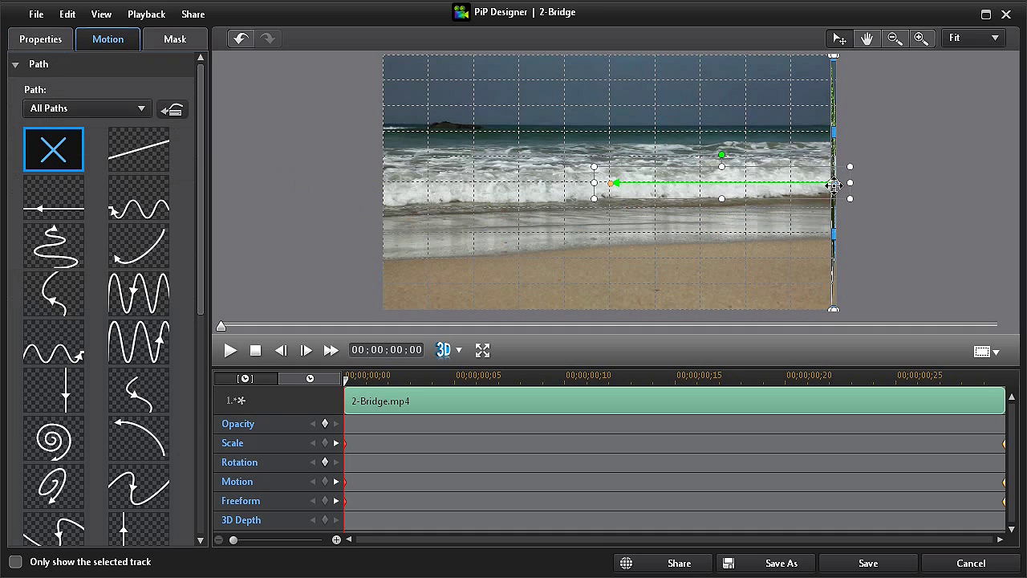
# Widen the bridge strip slightly to the right and save its squeeze animation
pyautogui.moveTo(834, 184); pyautogui.dragTo(840, 185)
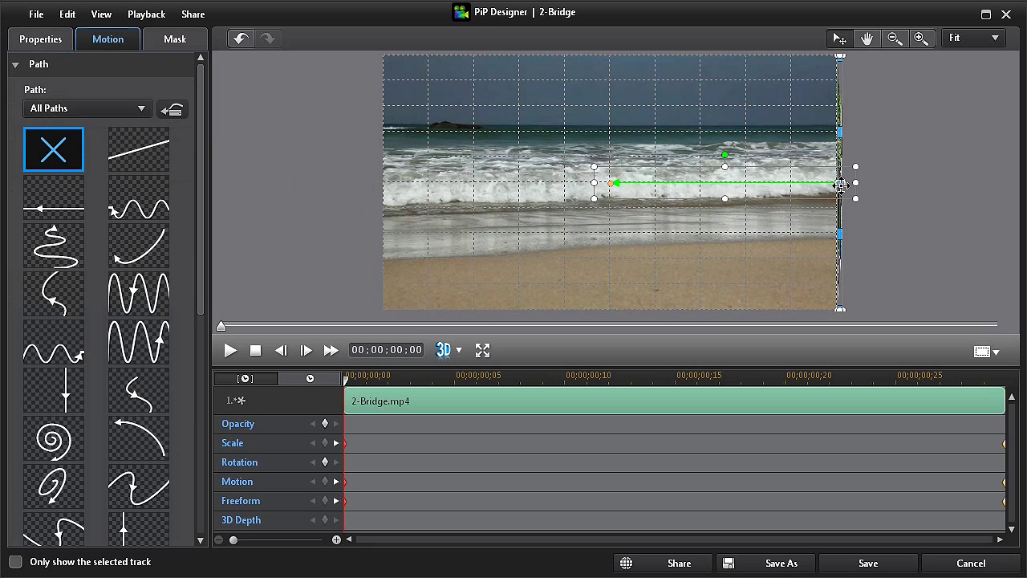
pyautogui.click(873, 564)
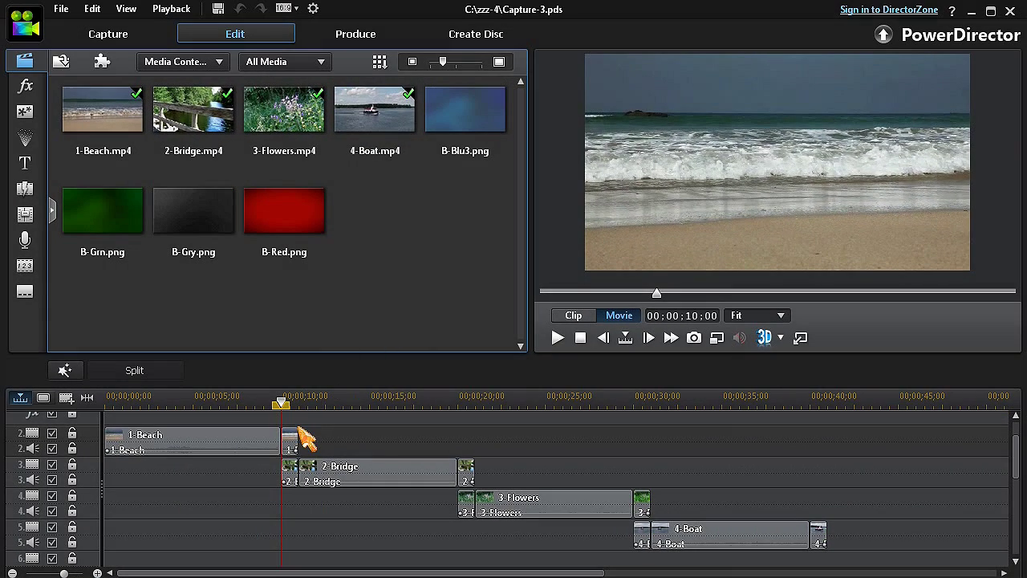
# Copy the short beach clip's keyframe attributes and bring up the menu for the short clip after 2 Bridge
pyautogui.rightClick(292, 450)
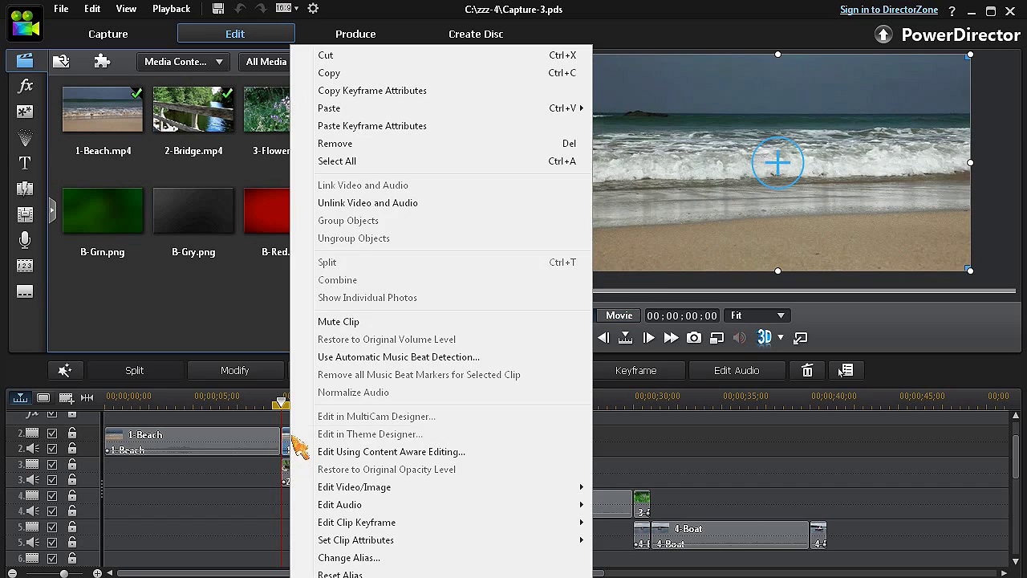
pyautogui.click(382, 89)
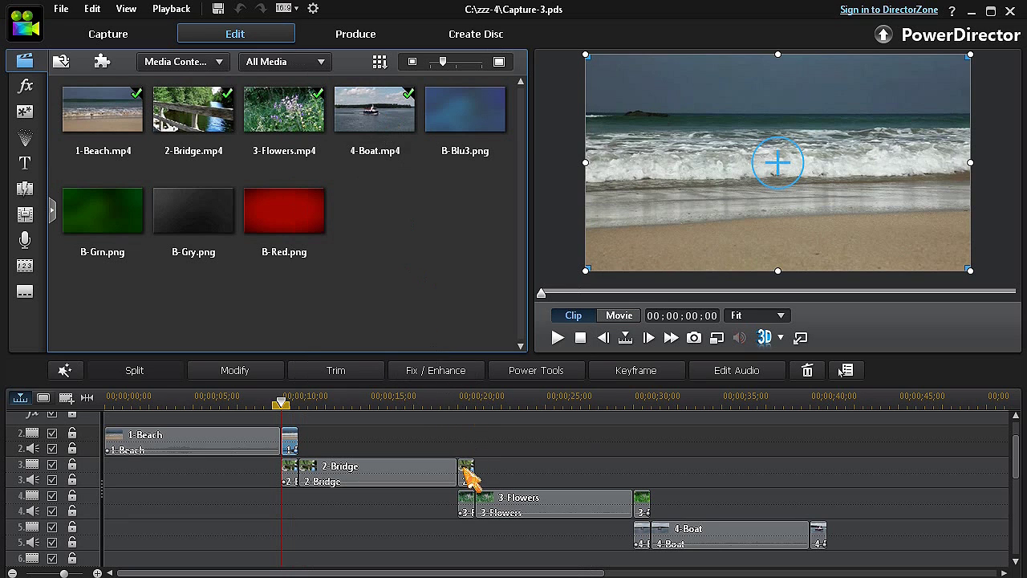
pyautogui.click(468, 475)
pyautogui.rightClick(467, 475)
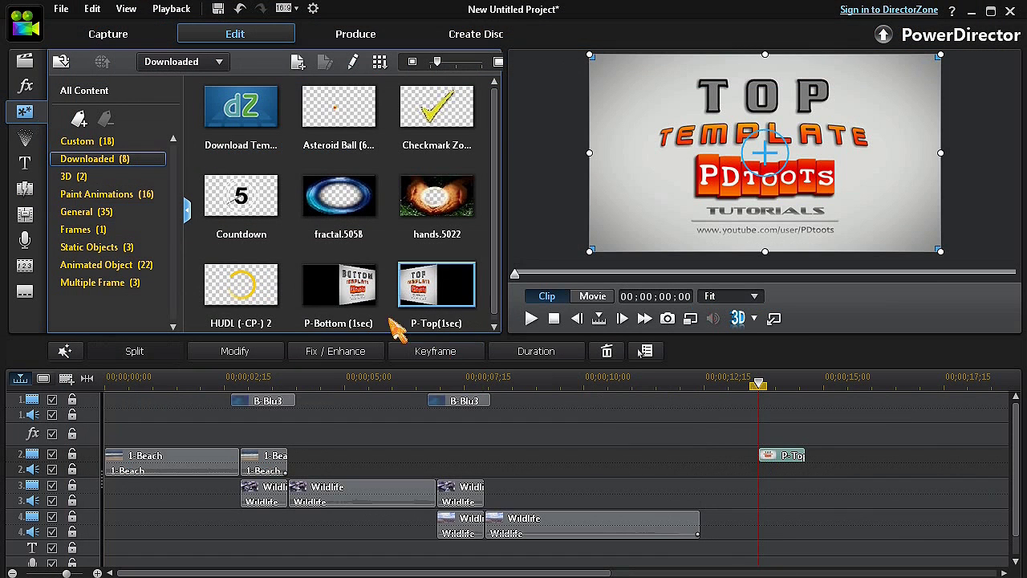
# Drag the P-Bottom template onto track 3, directly under P-Top
pyautogui.moveTo(345, 293); pyautogui.dragTo(761, 487)
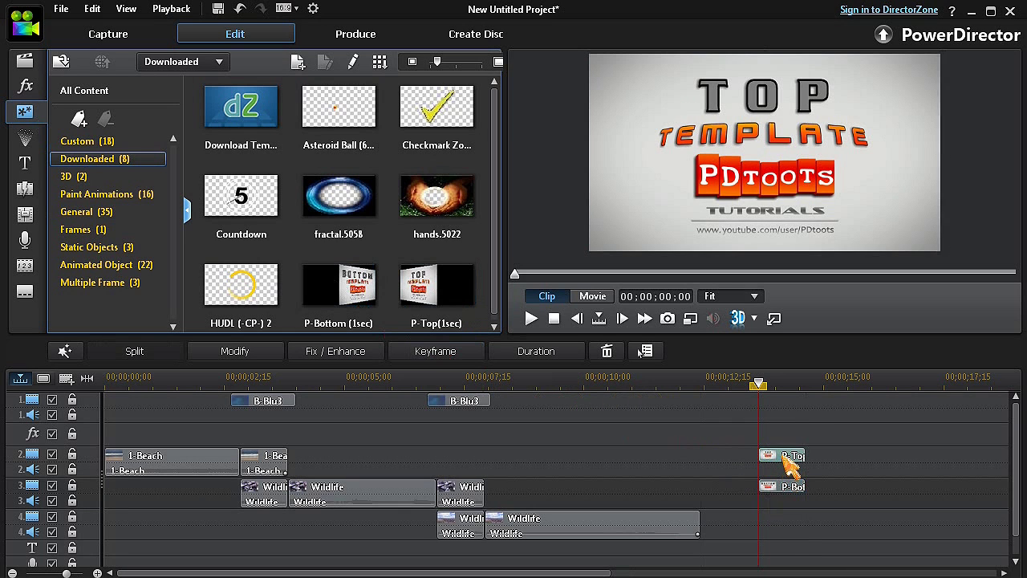
# Copy P-Top's keyframe attributes and paste them onto the short clip at the 1 Beach transition
pyautogui.rightClick(791, 465)
pyautogui.click(853, 89)
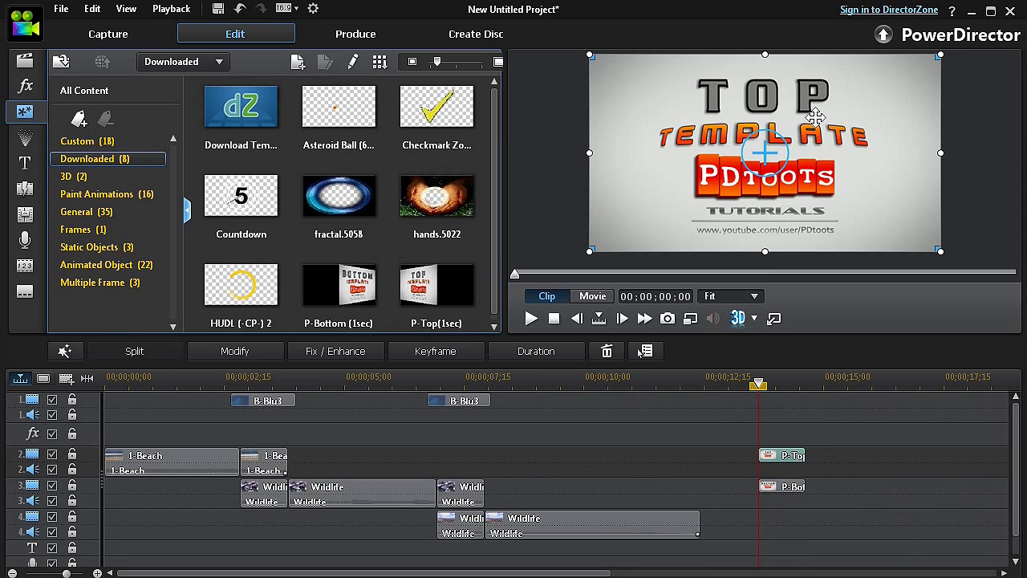
pyautogui.click(258, 484)
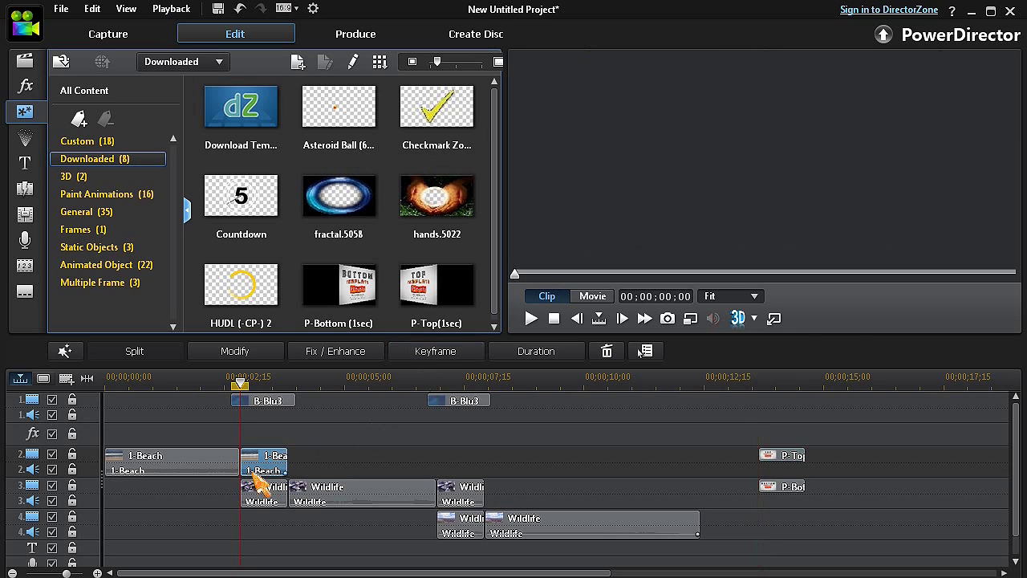
pyautogui.rightClick(257, 485)
pyautogui.click(360, 127)
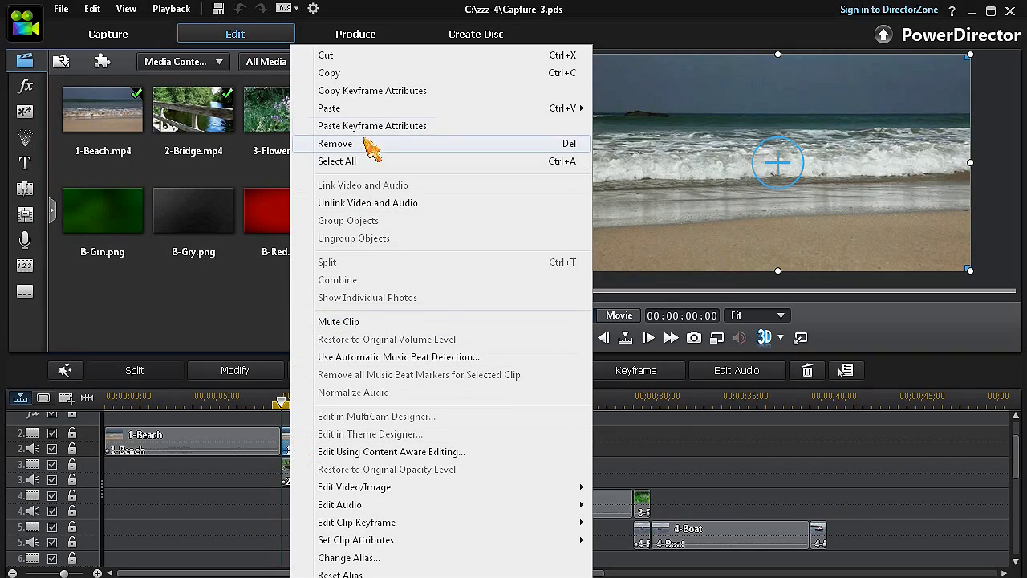
# Paste the beach clip's copied keyframe attributes onto the short clip at the end of 2 Bridge
pyautogui.click(385, 95)
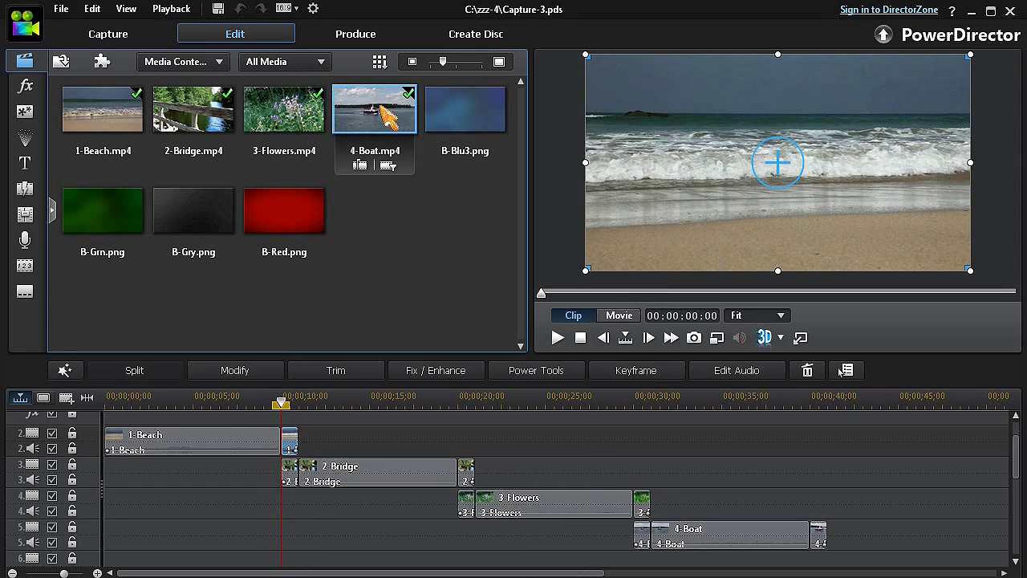
pyautogui.click(469, 473)
pyautogui.rightClick(470, 473)
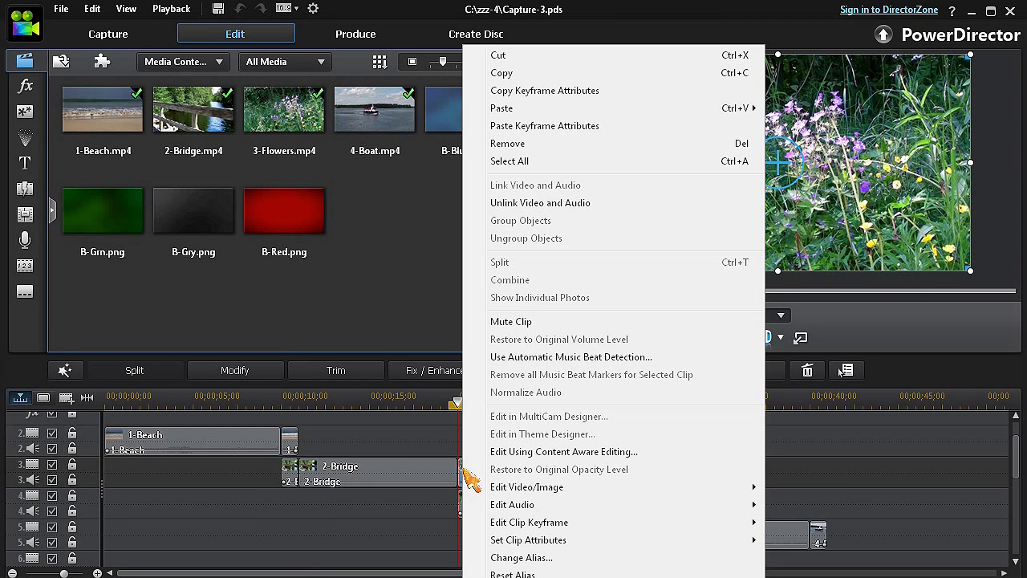
pyautogui.click(540, 132)
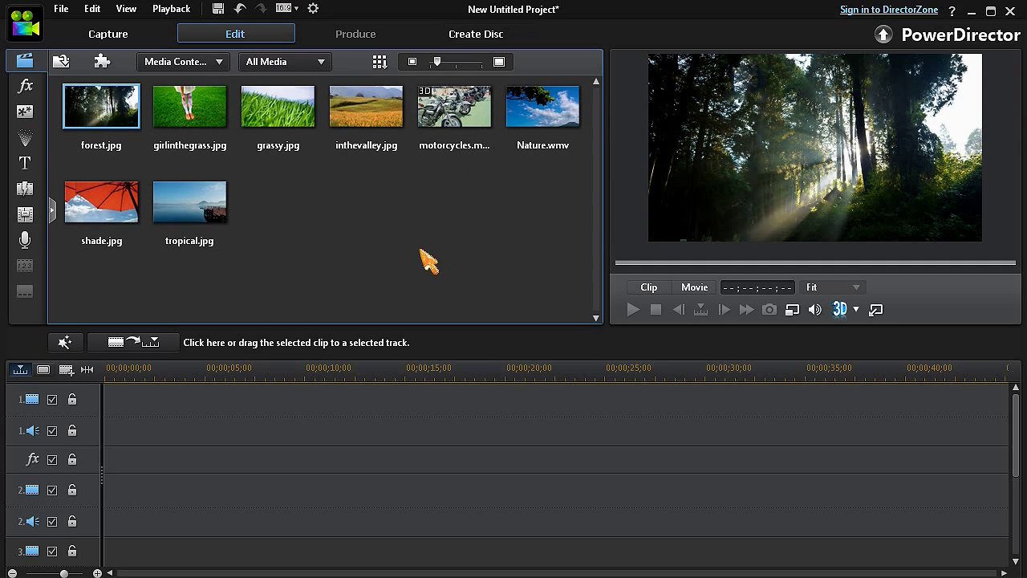
# In Preferences > Editing, change the Image files duration from 5.0 to 1.0 seconds
pyautogui.click(315, 11)
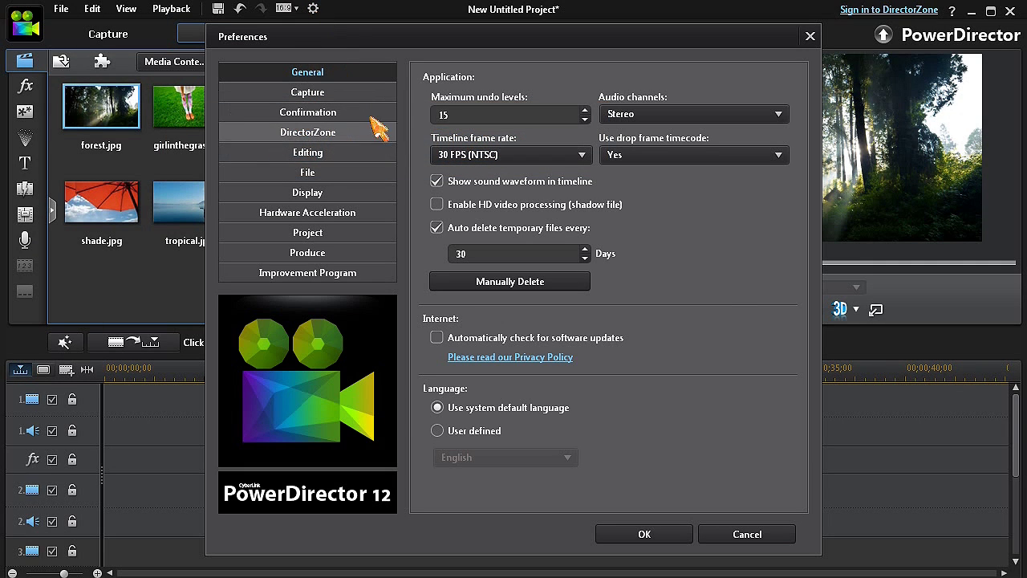
pyautogui.click(386, 164)
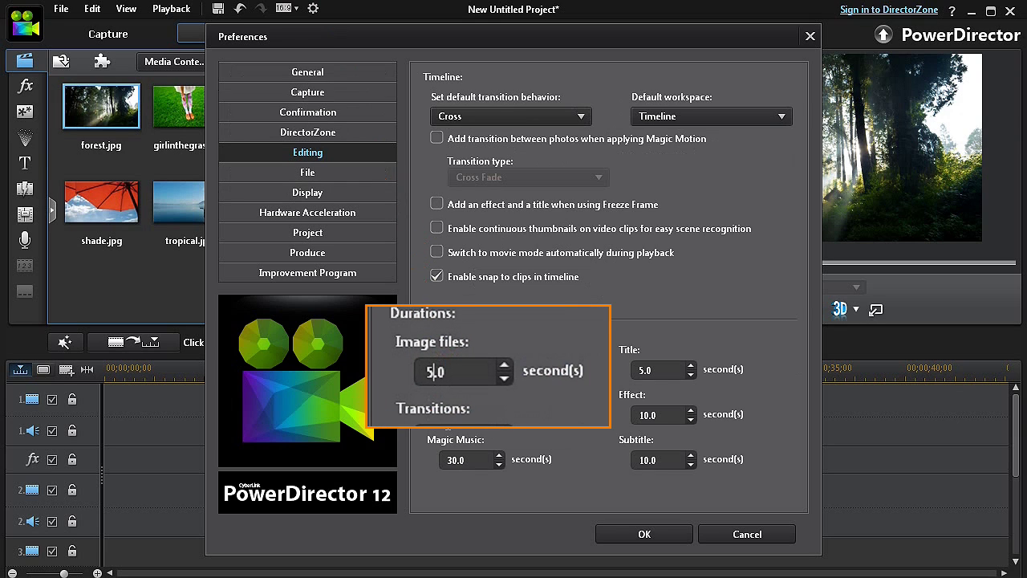
pyautogui.press('BackSpace')
pyautogui.write('1')
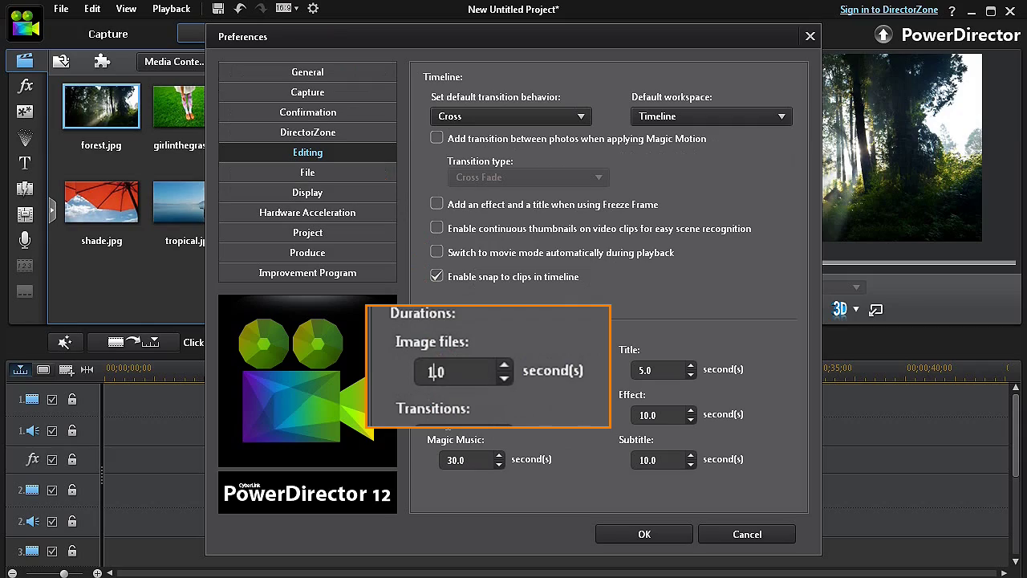